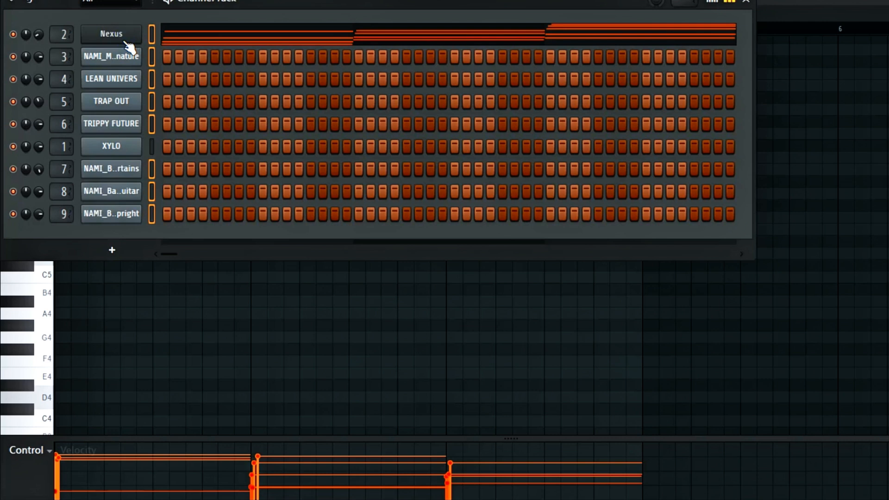
# Check the preset loaded in the Nexus channel and play its chord pattern in the piano roll
pyautogui.click(124, 41)
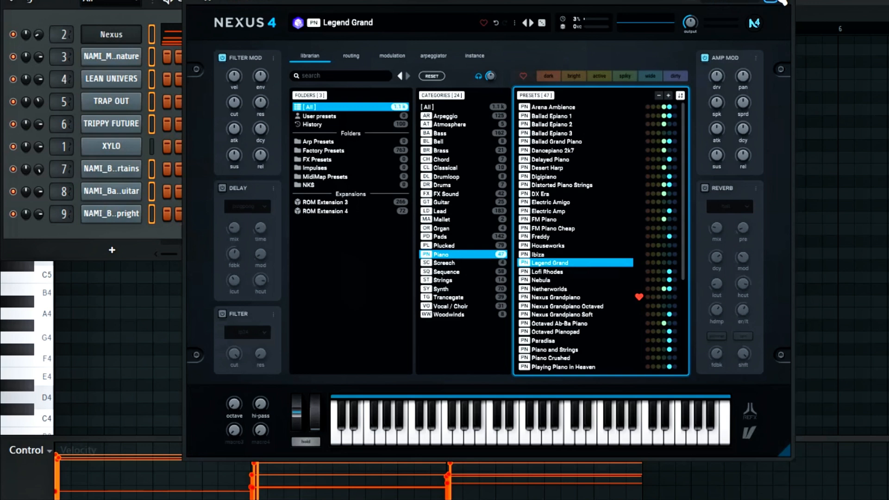
pyautogui.click(111, 37)
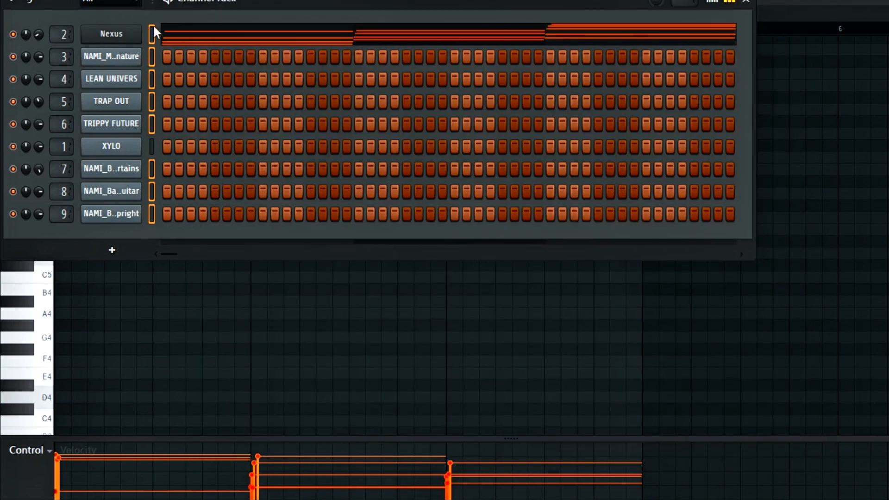
pyautogui.click(171, 30)
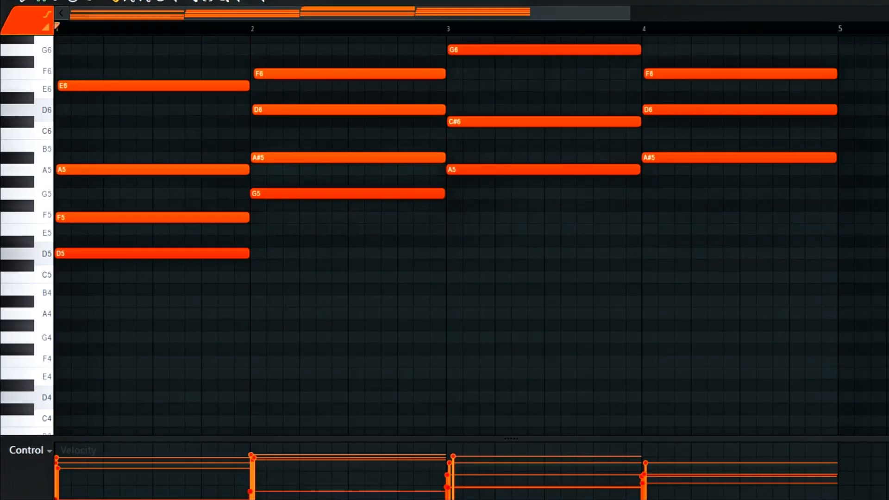
pyautogui.press('space')
pyautogui.scroll(2, 308, 30)
pyautogui.scroll(3, 358, 92)
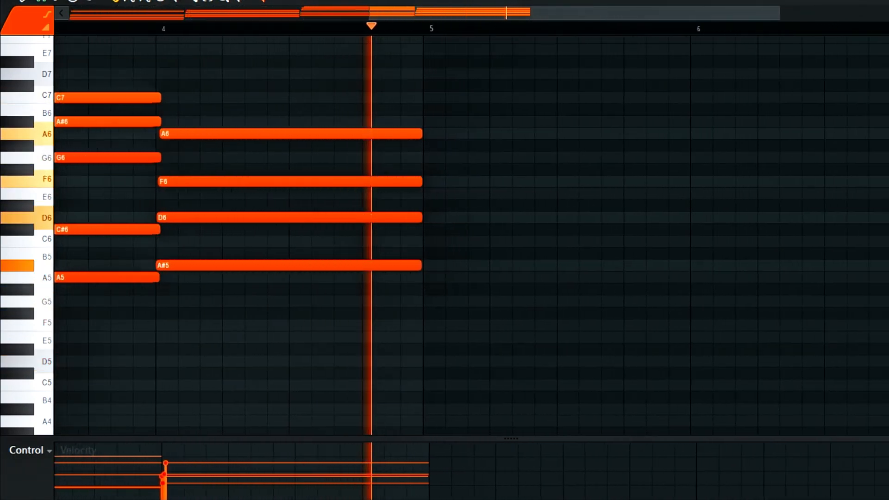
pyautogui.press('space')
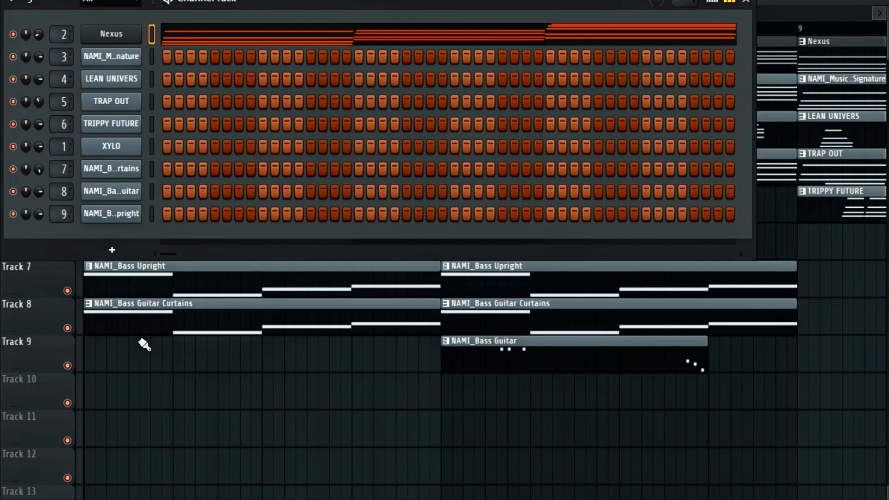
# Open the NAMI_MusicBox Signature pattern from the playlist in the piano roll and play it
pyautogui.rightClick(142, 353)
pyautogui.doubleClick(494, 100)
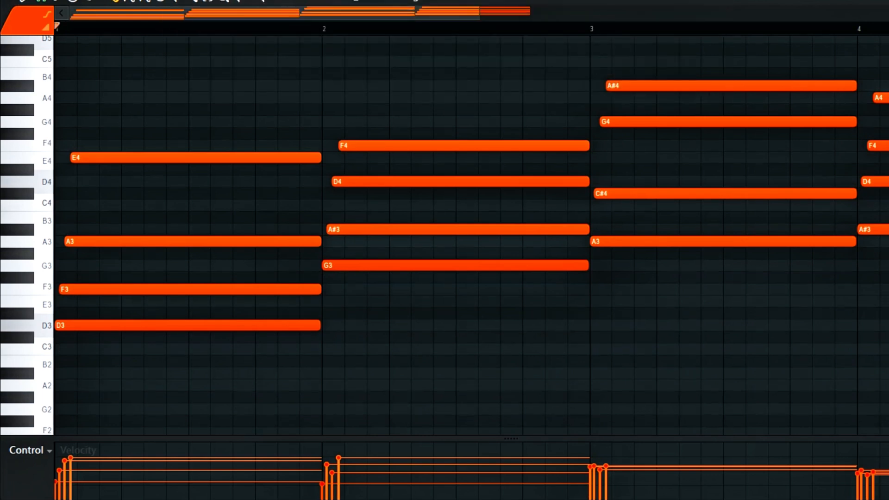
pyautogui.press('space')
# Inspect the NAMI_MusicBox Signature sampler's waveform and miscellaneous settings, toggling Porta off and back on
pyautogui.press('F6')
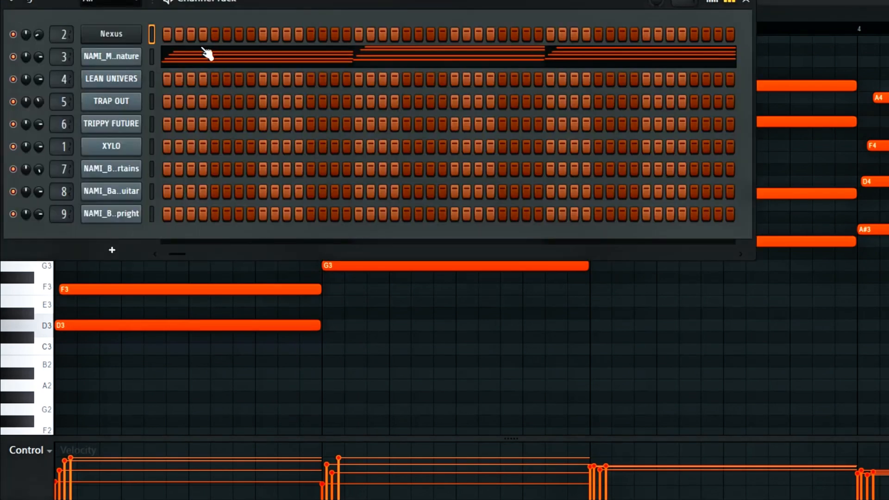
pyautogui.click(117, 59)
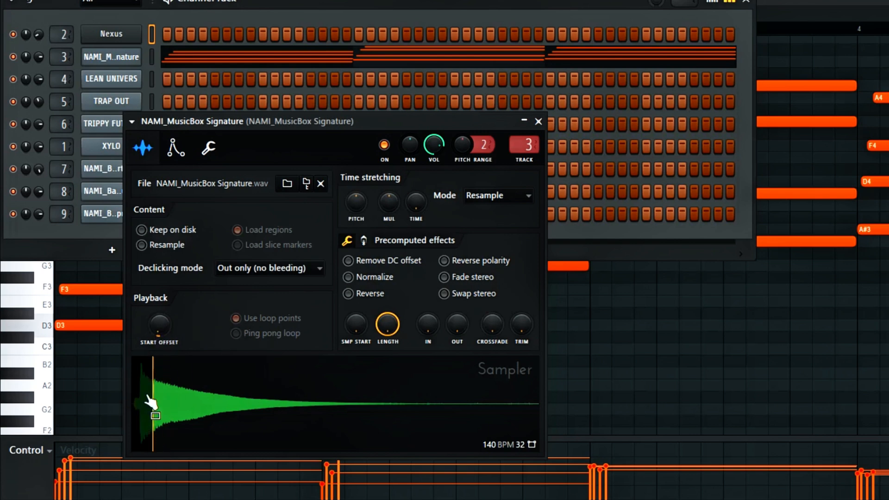
pyautogui.click(207, 155)
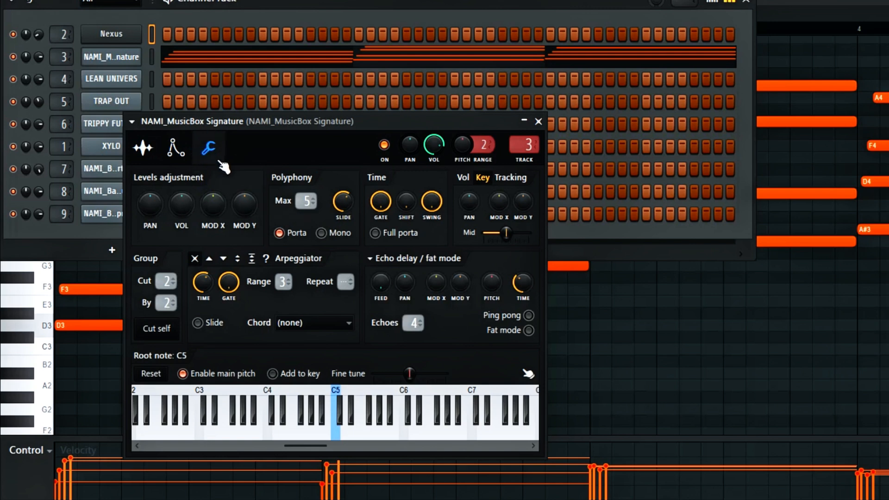
pyautogui.click(281, 233)
pyautogui.click(280, 234)
pyautogui.click(540, 122)
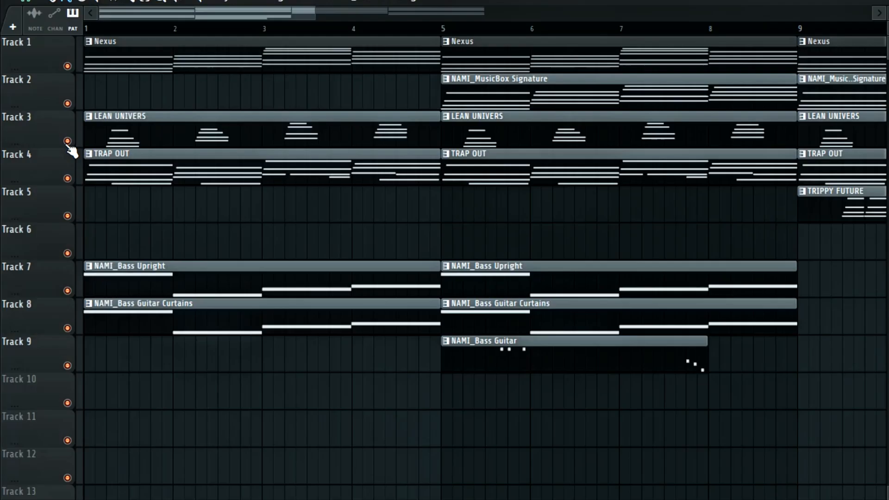
# Play the LEAN UNIVERS pattern and the TRAP OUT pattern in the piano roll
pyautogui.doubleClick(134, 127)
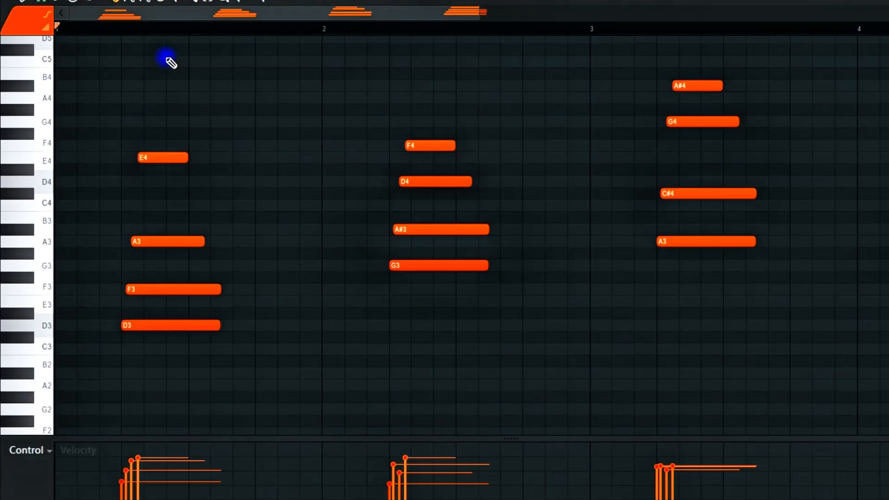
pyautogui.press('space')
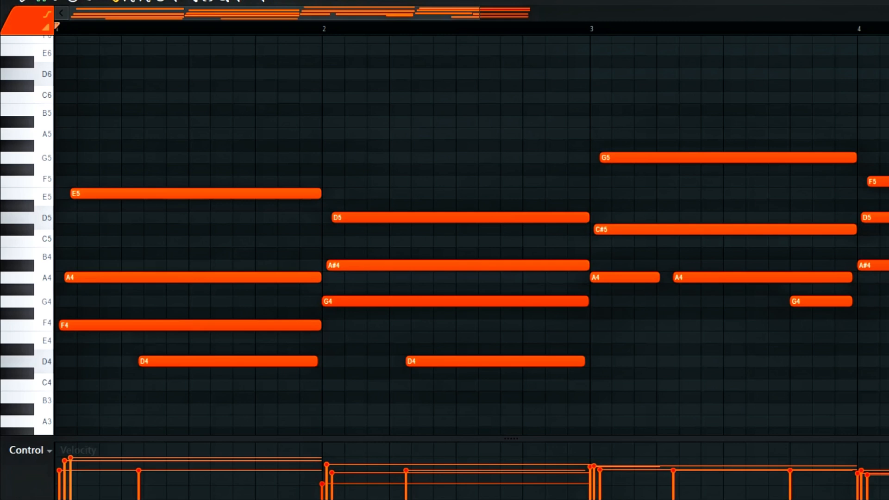
pyautogui.press('space')
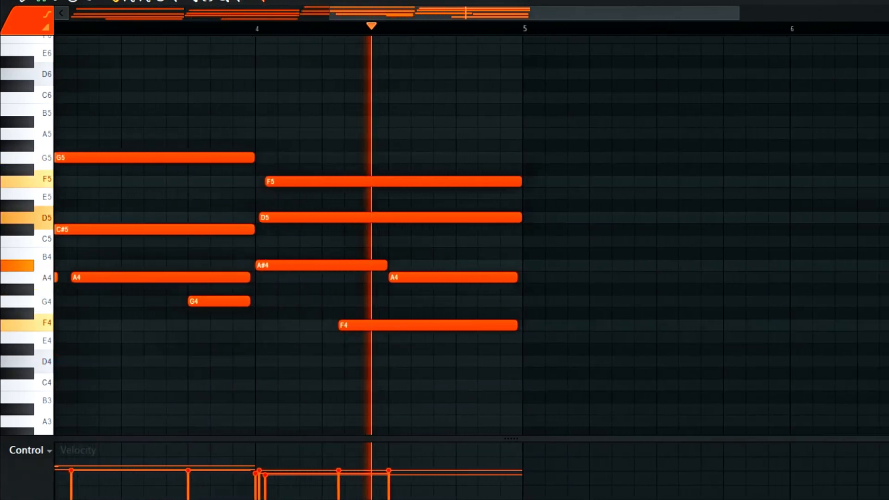
pyautogui.press('space')
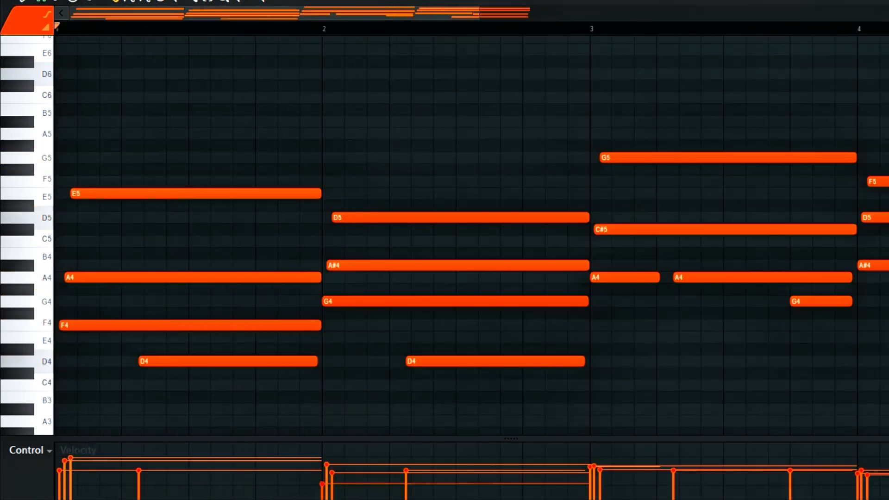
# Open the TRIPPY FUTURE pattern at bar 9 of the playlist and play its notes in the piano roll
pyautogui.click(882, 2)
pyautogui.doubleClick(830, 207)
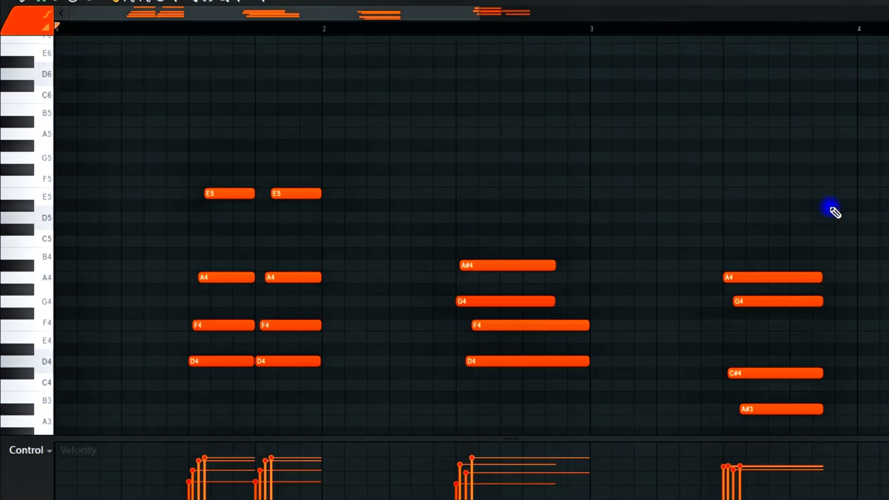
pyautogui.scroll(-3, 492, 139)
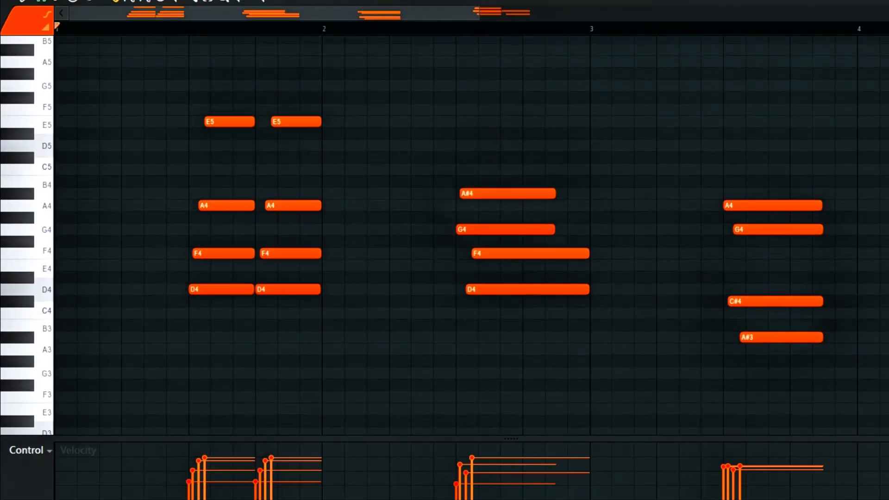
pyautogui.press('space')
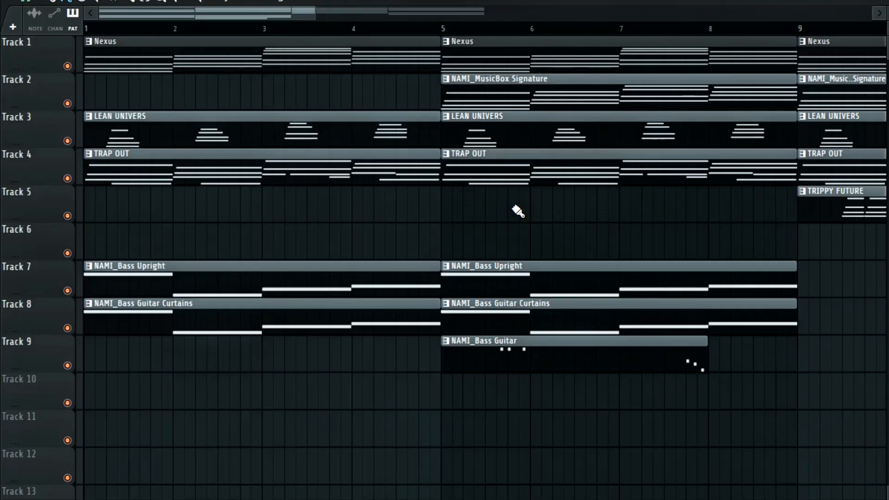
# Open the XYLO pattern from the later part of the playlist and play its chords in the piano roll
pyautogui.moveTo(235, 14); pyautogui.dragTo(582, 302)
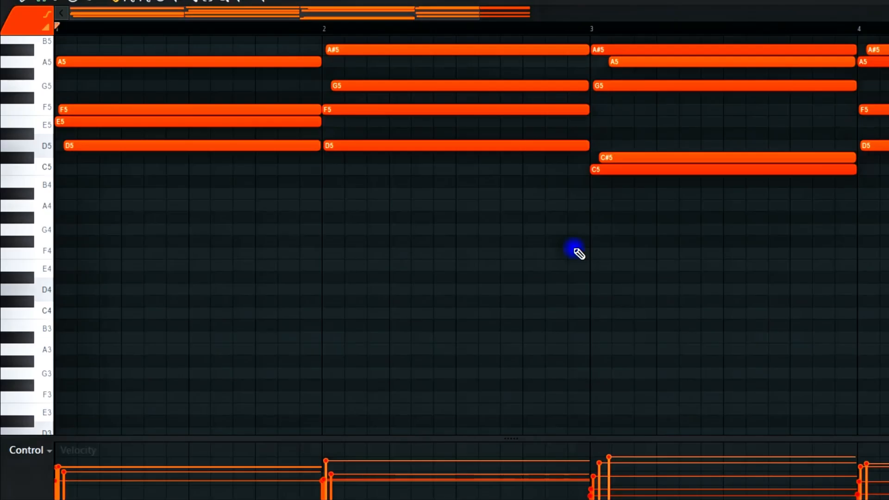
pyautogui.scroll(3, 167, 147)
pyautogui.scroll(3, 153, 131)
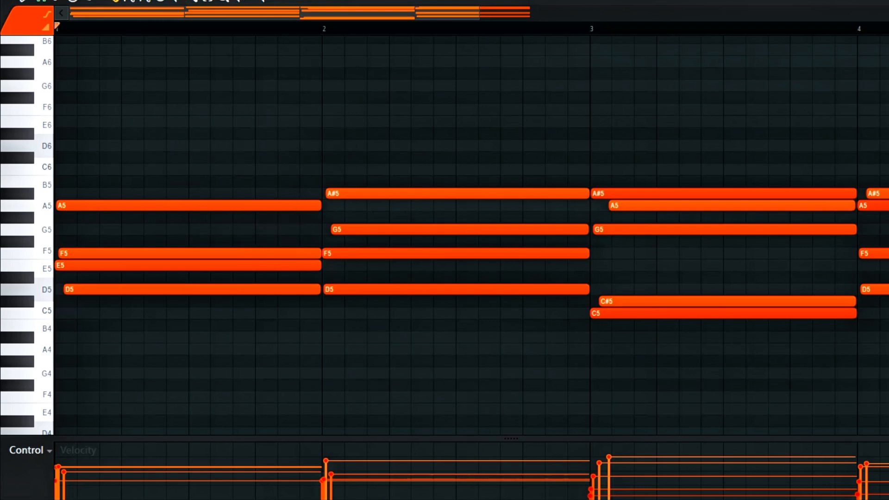
pyautogui.press('space')
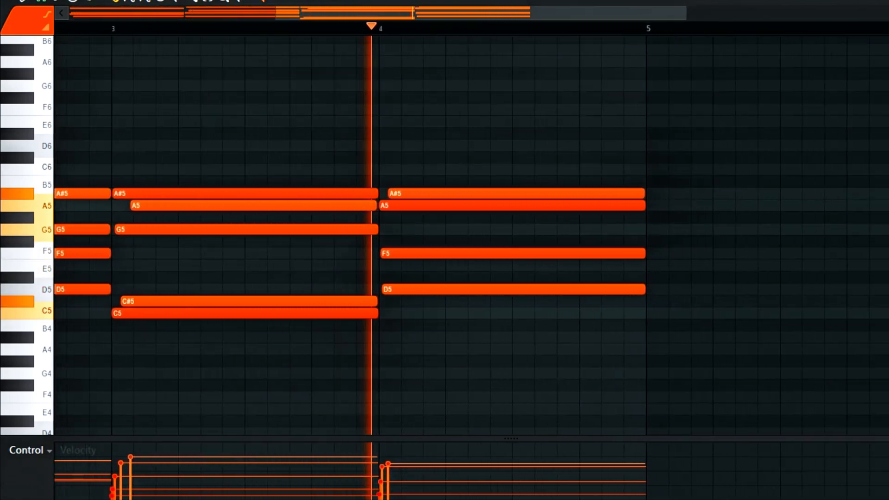
pyautogui.press('space')
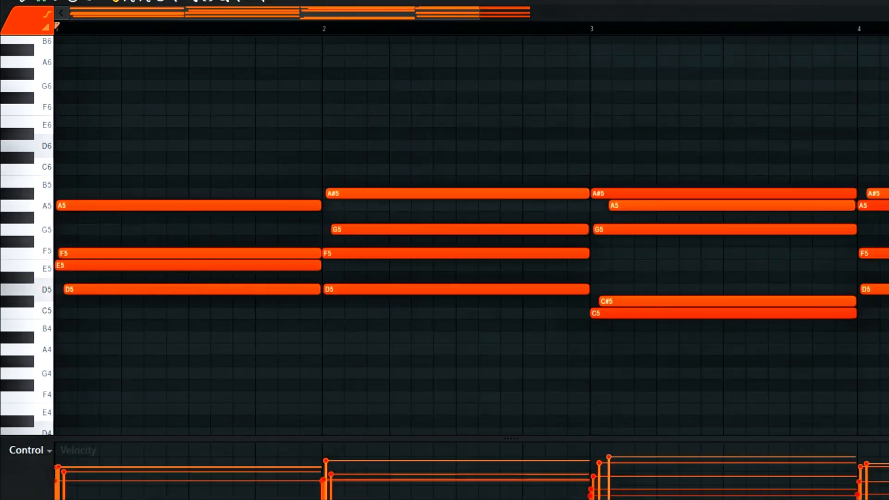
# Examine the XYLO channel's sampler settings, including its loop point option, and close them
pyautogui.press('F6')
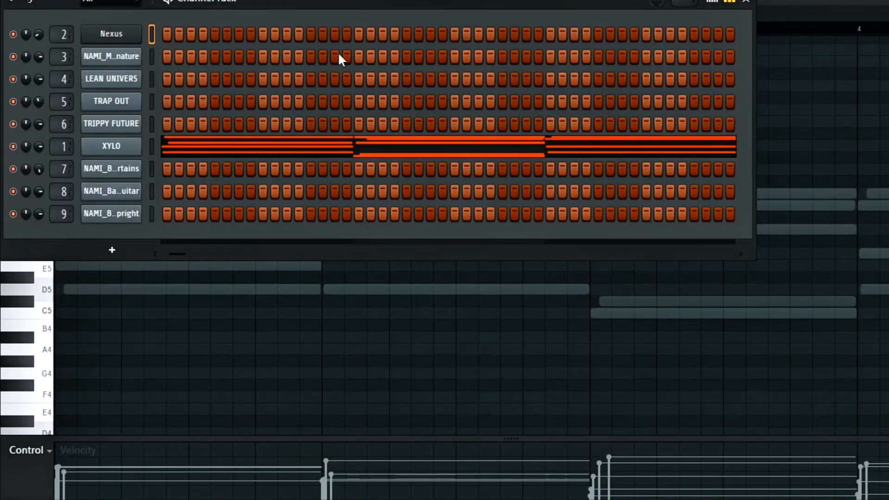
pyautogui.click(136, 149)
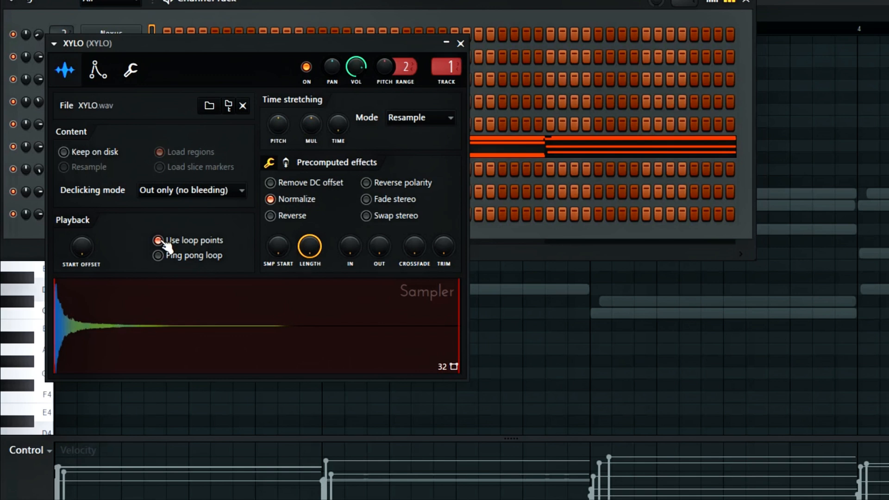
pyautogui.click(460, 44)
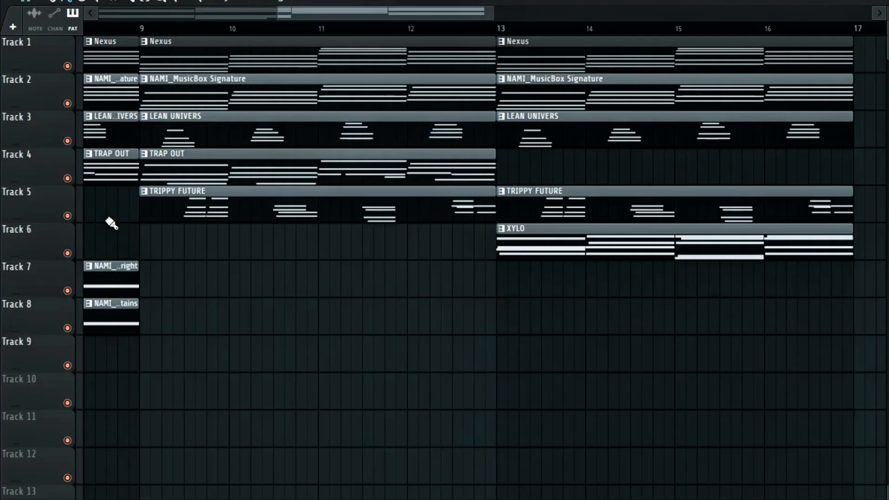
# Open the NAMI_Bass Upright pattern and play its bass line from bar 1 in the piano roll
pyautogui.doubleClick(100, 287)
pyautogui.click(457, 31)
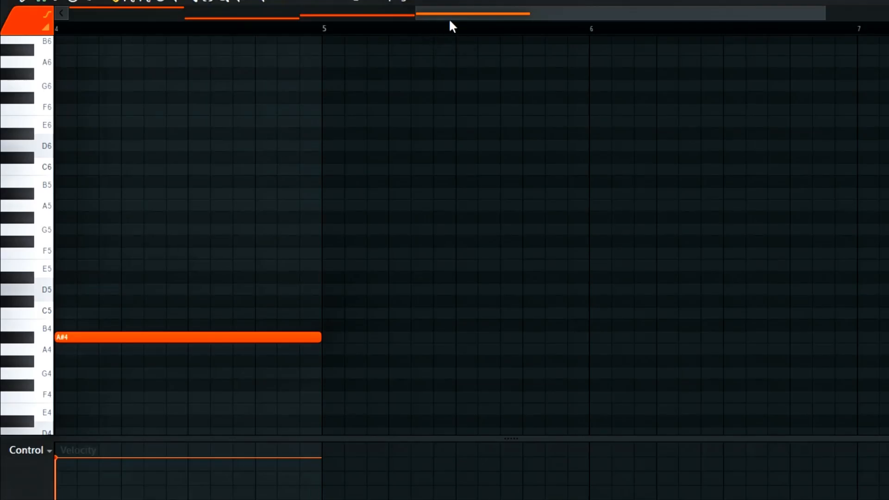
pyautogui.moveTo(449, 18); pyautogui.dragTo(15, 41)
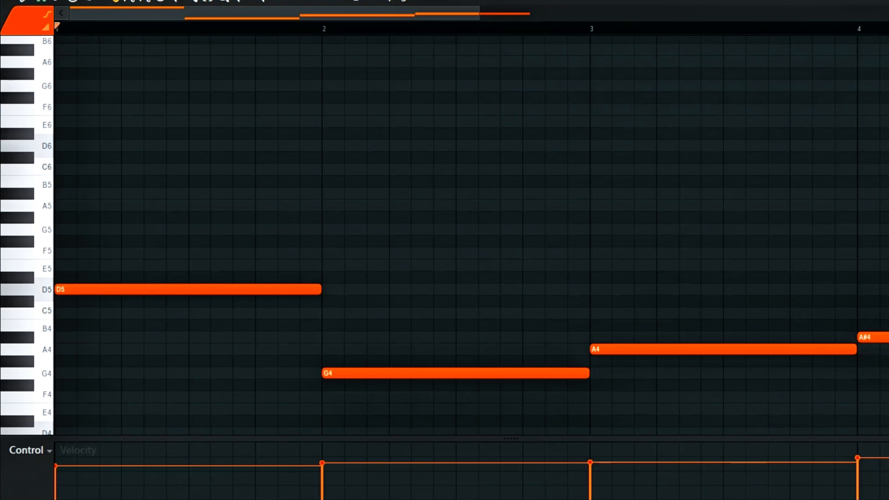
pyautogui.press('space')
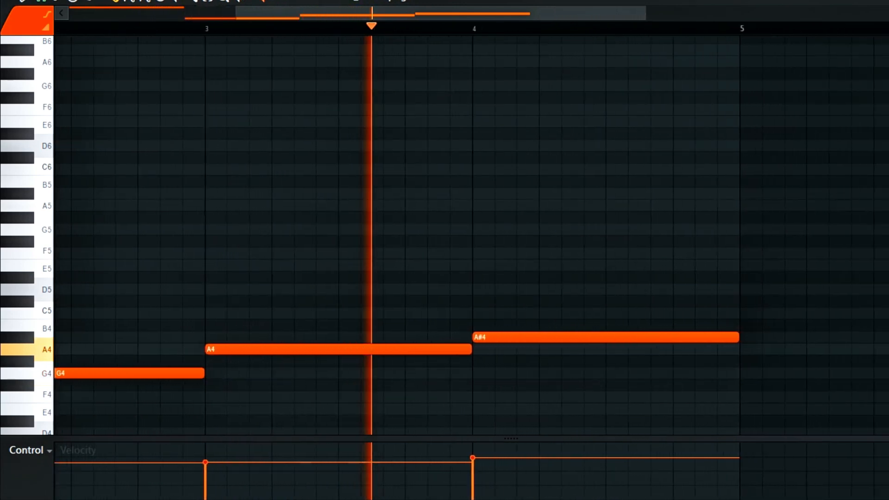
pyautogui.press('space')
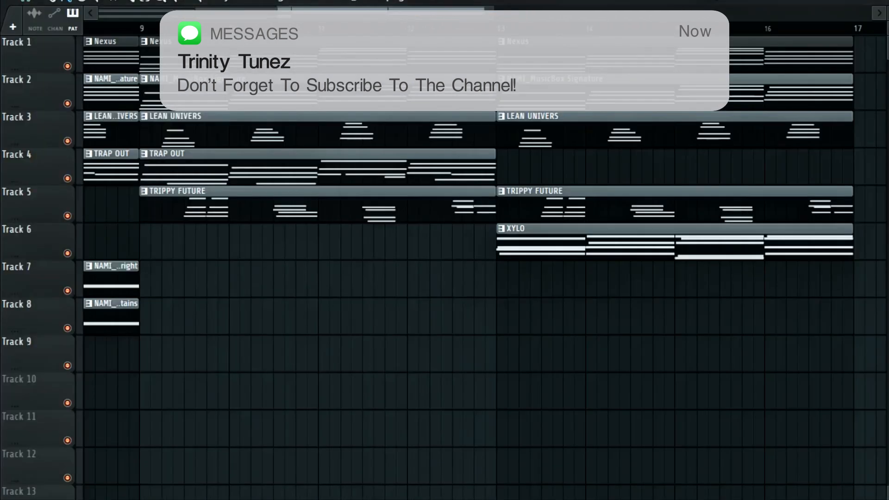
# Open the NAMI_Bass Guitar Curtains pattern at the start of the playlist and play its bass line
pyautogui.moveTo(341, 15); pyautogui.dragTo(159, 19)
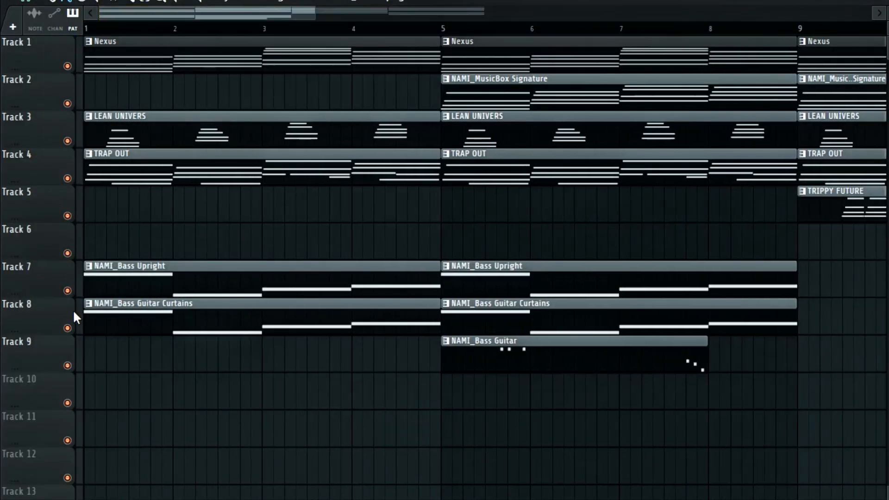
pyautogui.doubleClick(101, 327)
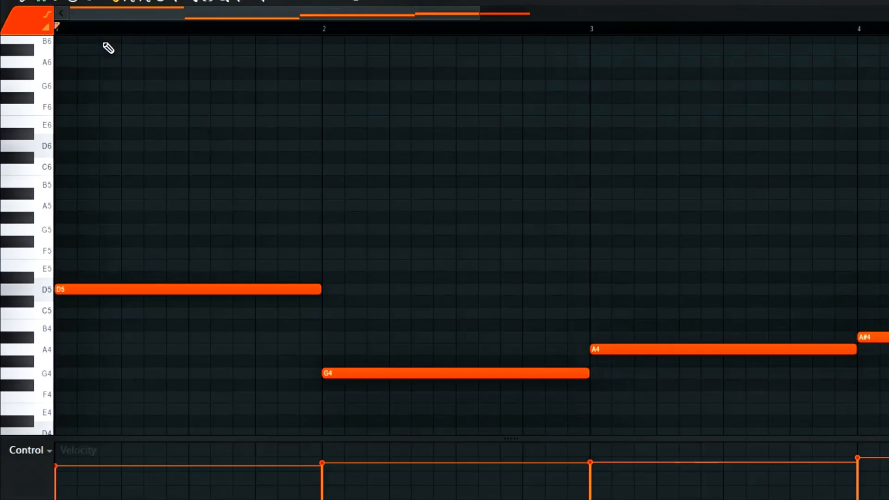
pyautogui.press('space')
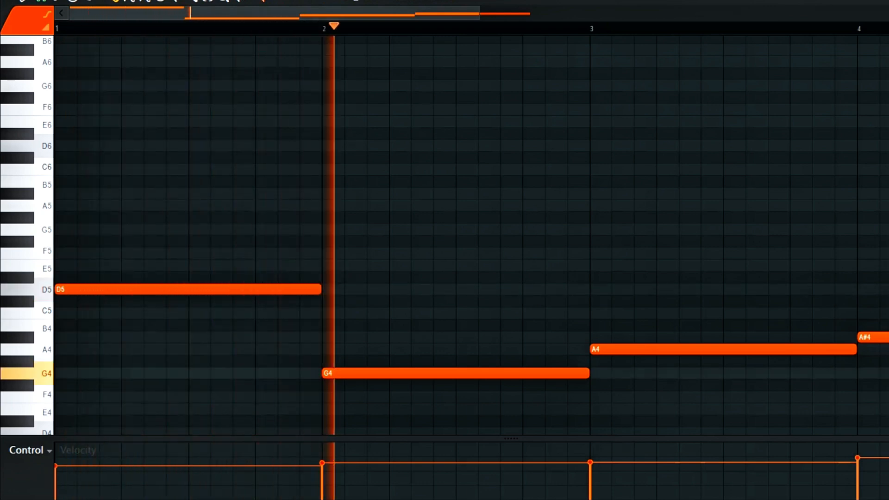
pyautogui.press('space')
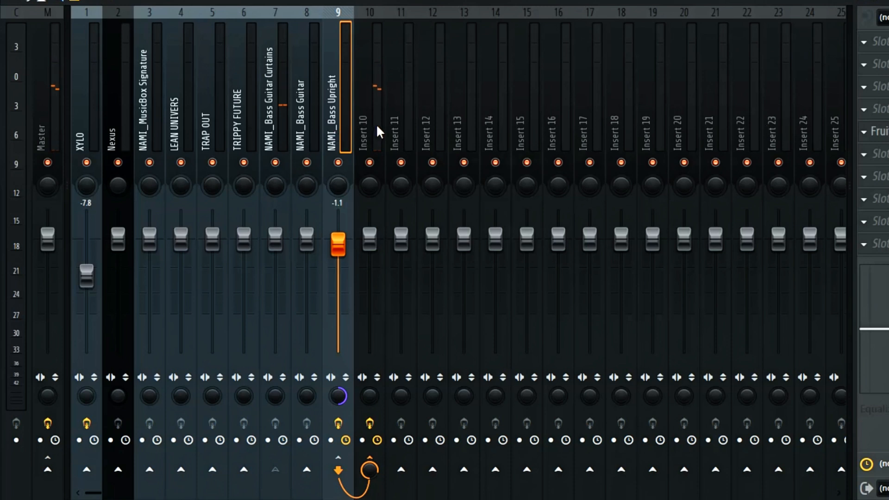
# Examine the mixer routing of the bass guitar and upright tracks, and open the Fruity Limiter on NAMI_Bass Upright
pyautogui.click(277, 130)
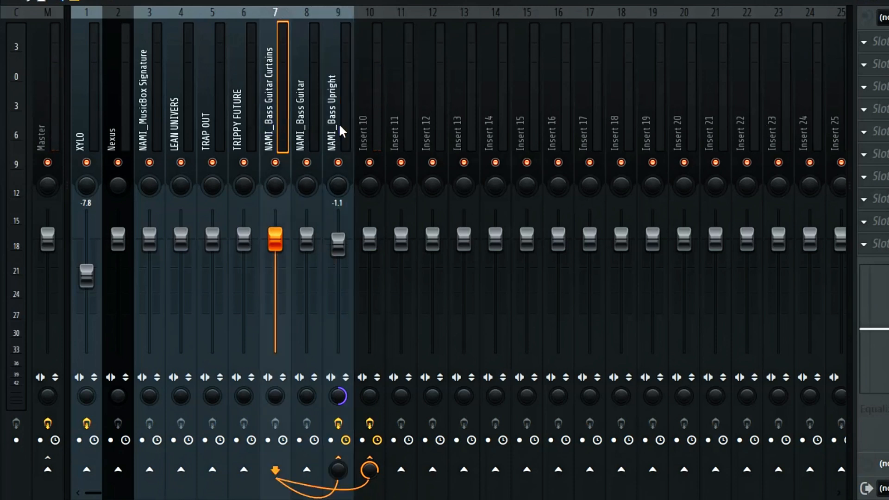
pyautogui.click(342, 113)
pyautogui.click(274, 116)
pyautogui.click(317, 113)
pyautogui.click(349, 119)
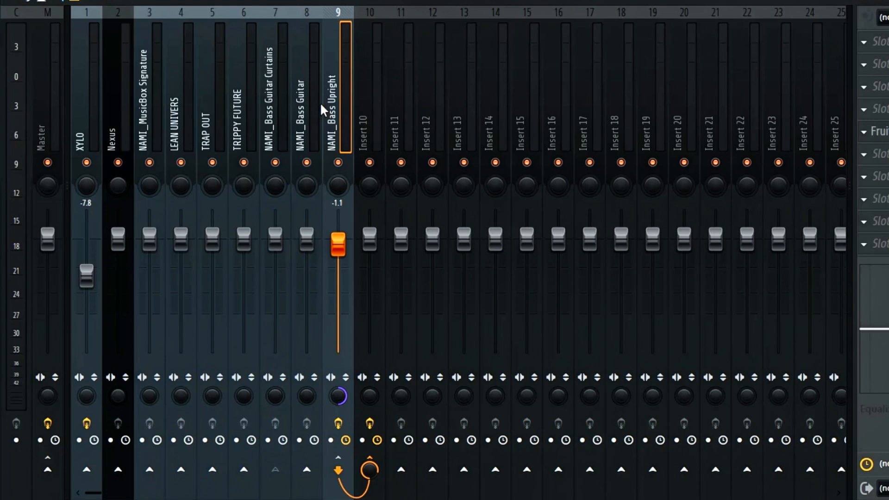
pyautogui.click(882, 132)
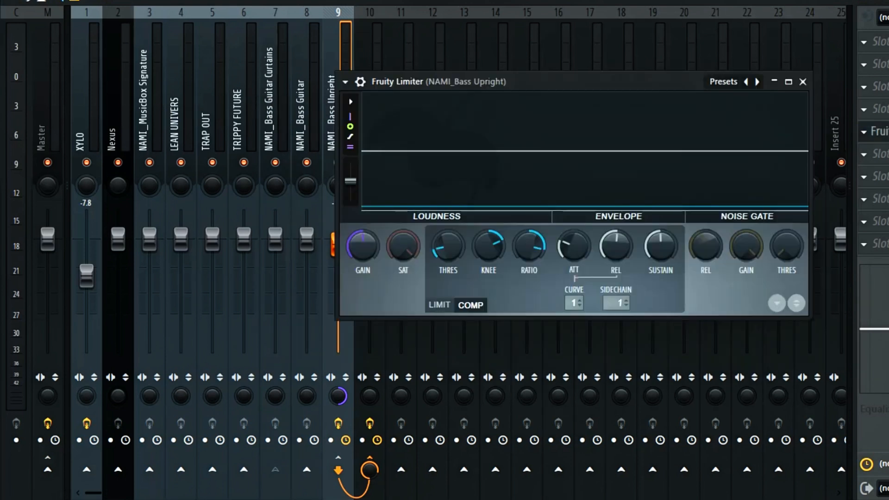
# Play only playlist tracks 7 and 8, the upright and curtains basses, while watching the Fruity Limiter's response, and close the limiter
pyautogui.press('F7')
pyautogui.press('F5')
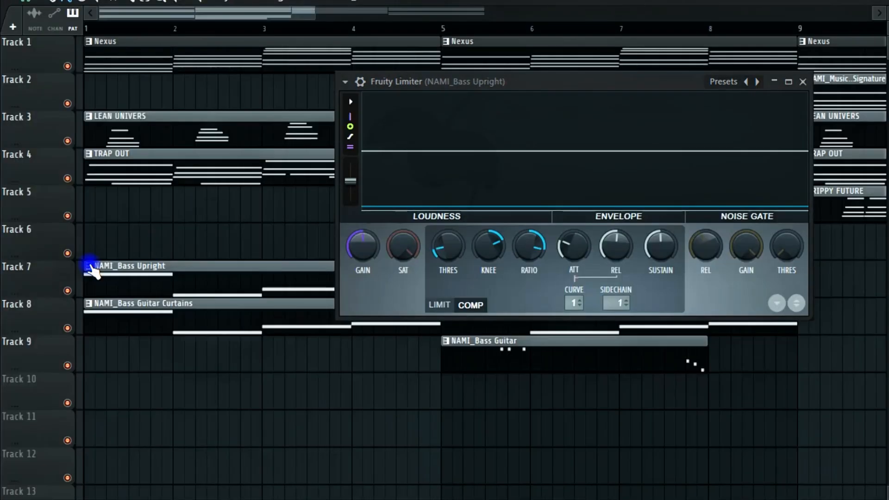
pyautogui.rightClick(68, 290)
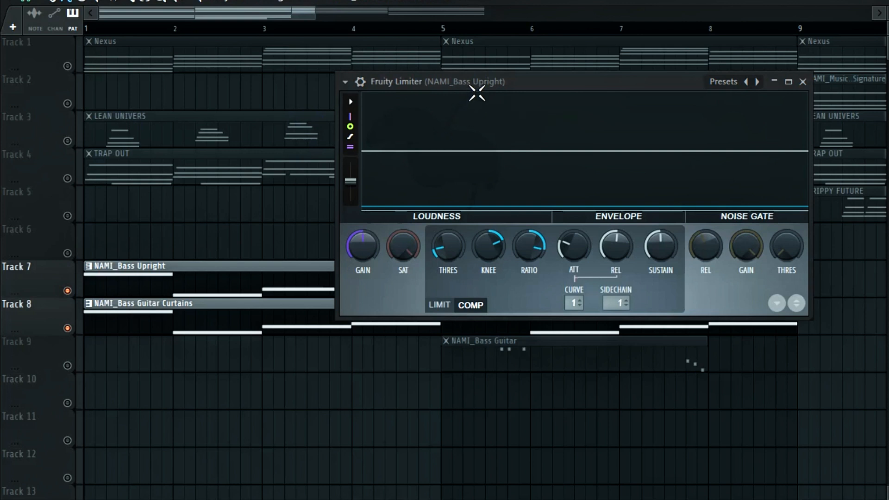
pyautogui.moveTo(477, 93); pyautogui.dragTo(372, 116)
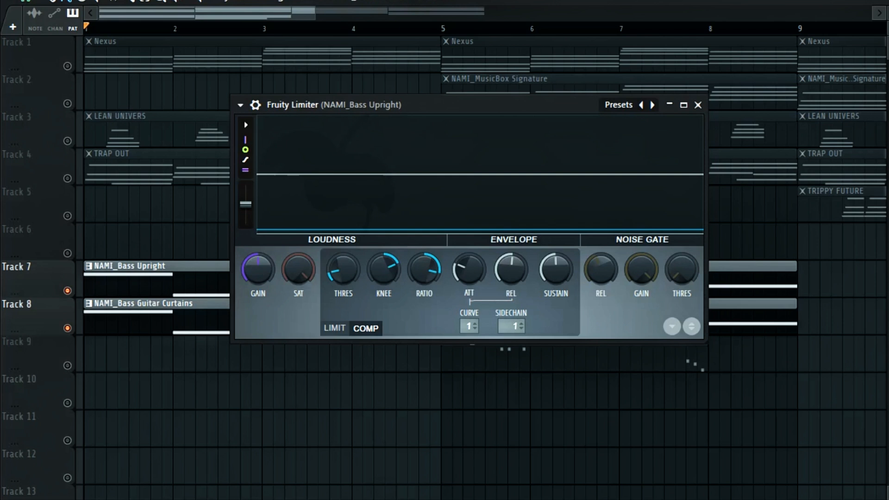
pyautogui.press('space')
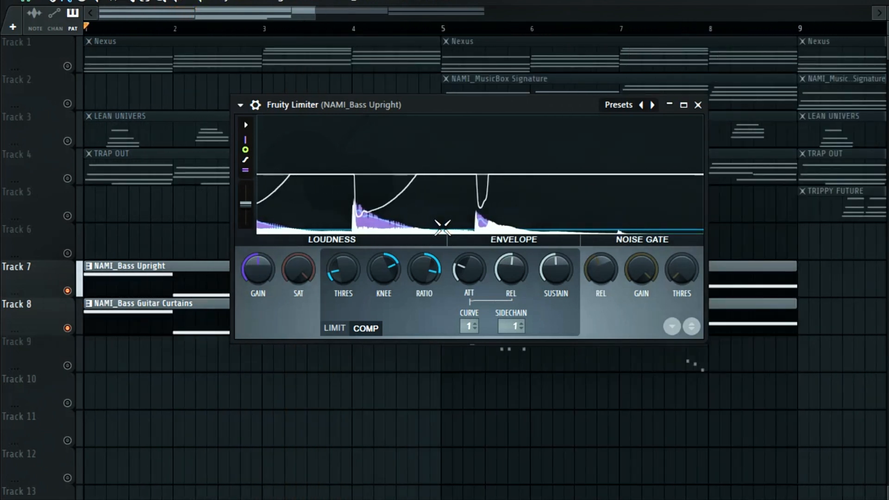
pyautogui.click(700, 104)
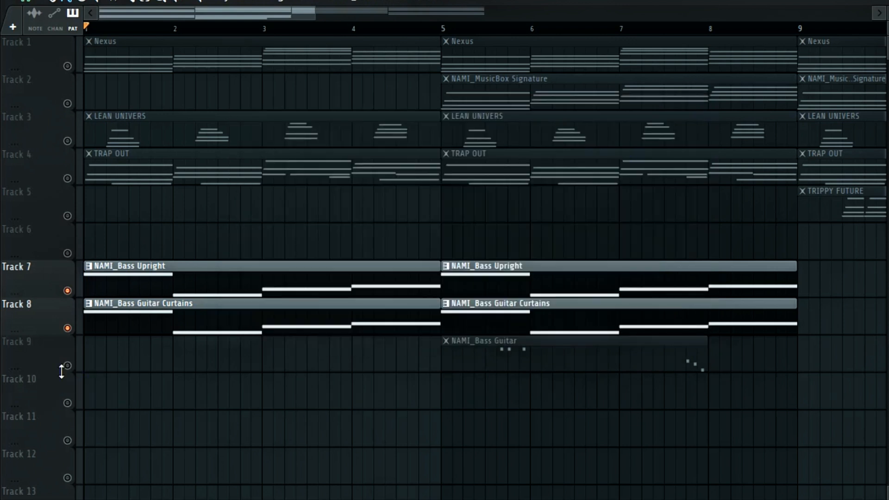
# Open the NAMI_Bass Guitar pattern on track 9 in the piano roll and play its notes
pyautogui.doubleClick(486, 354)
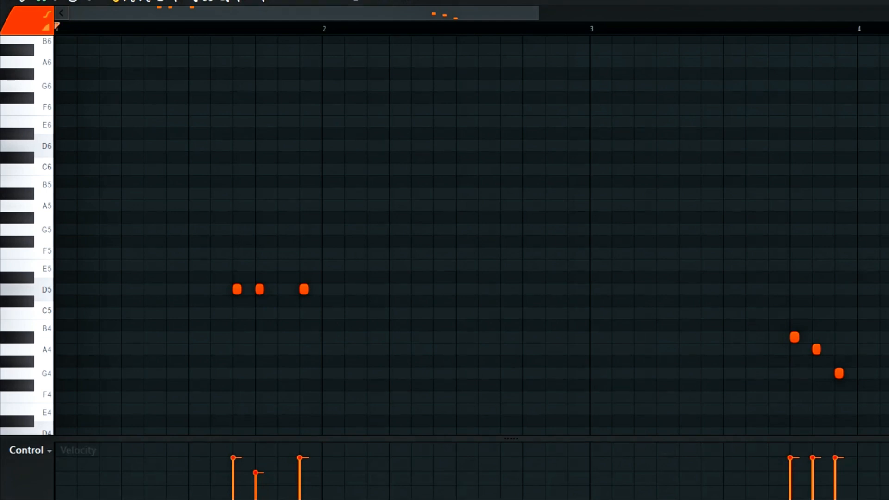
pyautogui.press('space')
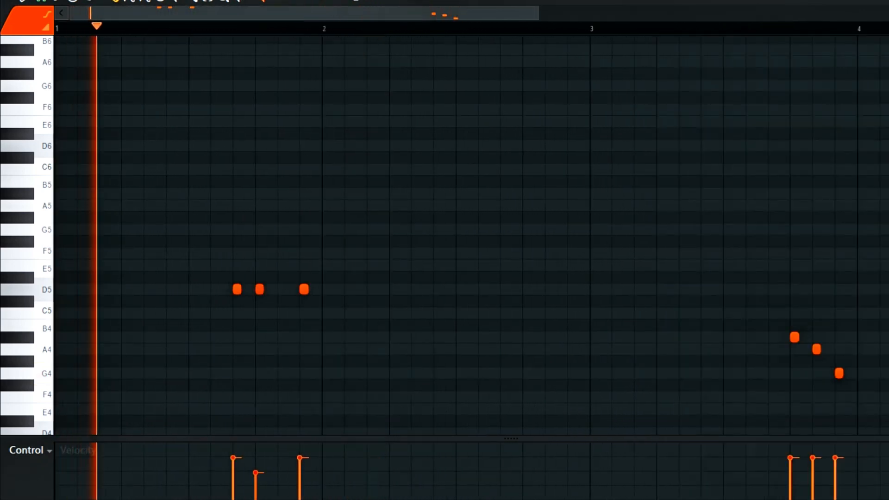
pyautogui.press('space')
# Unmute all tracks in the playlist and play the full arrangement from bar 1
pyautogui.press('F5')
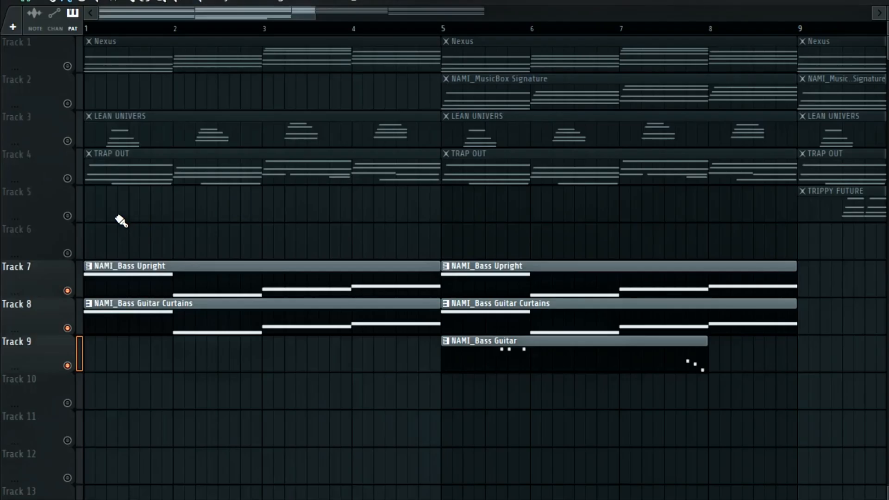
pyautogui.rightClick(71, 179)
pyautogui.rightClick(71, 180)
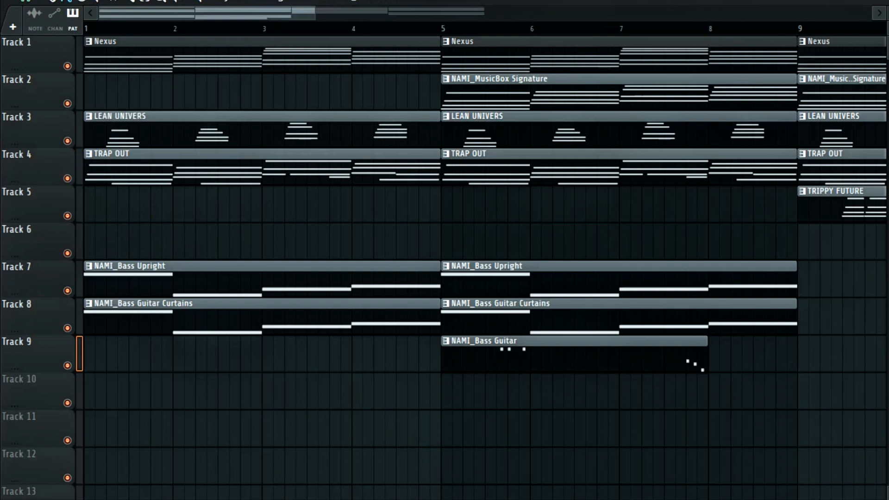
pyautogui.press('space')
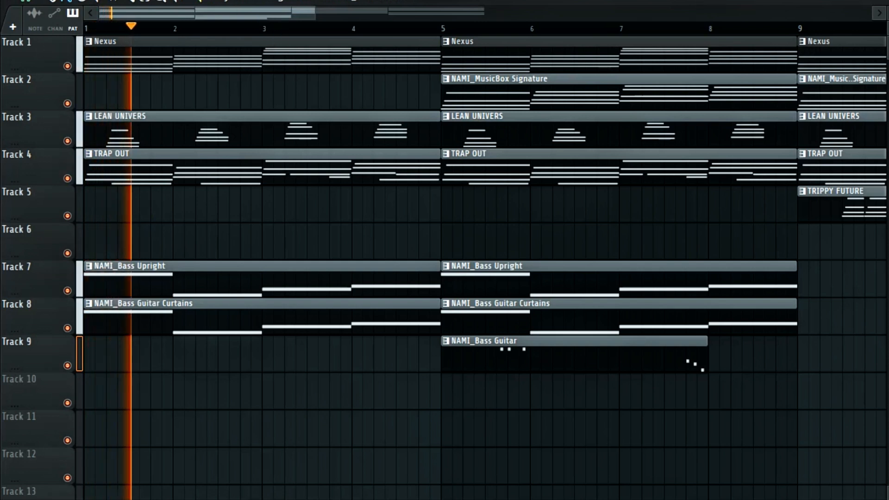